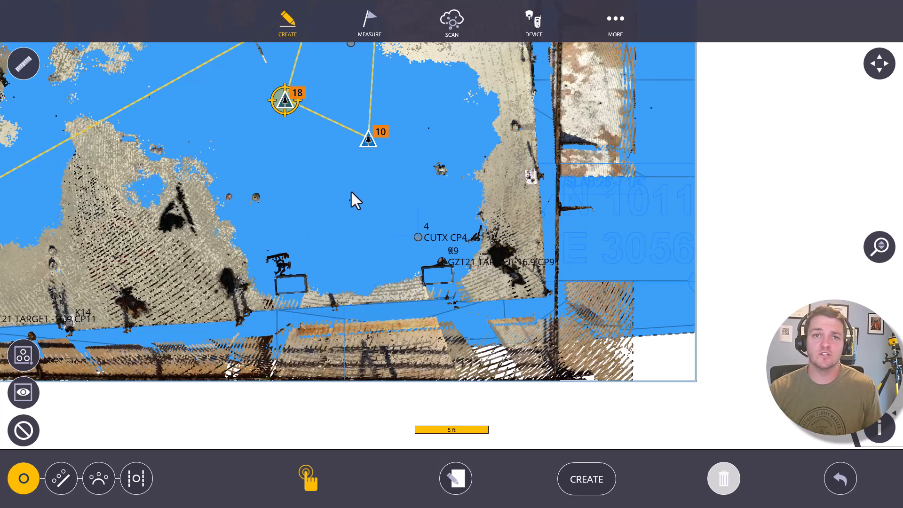
Leave the plan view for the map and tilt it to see the slab scan in 3D.
drag(362, 193, 349, 227)
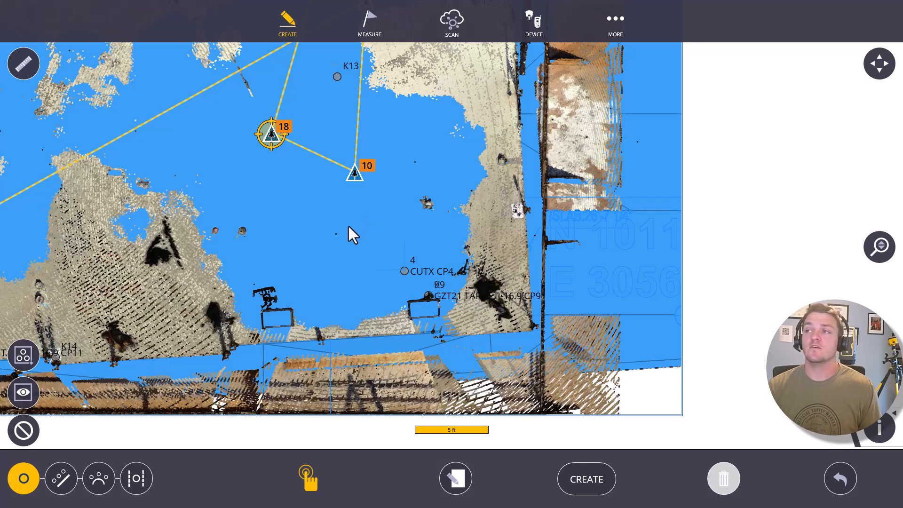
scroll(484, 259, down, 3)
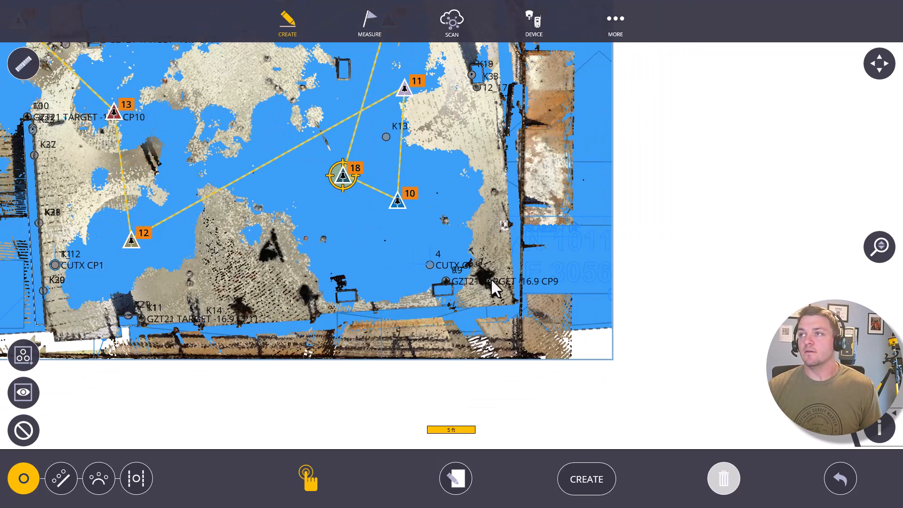
click(621, 23)
click(459, 131)
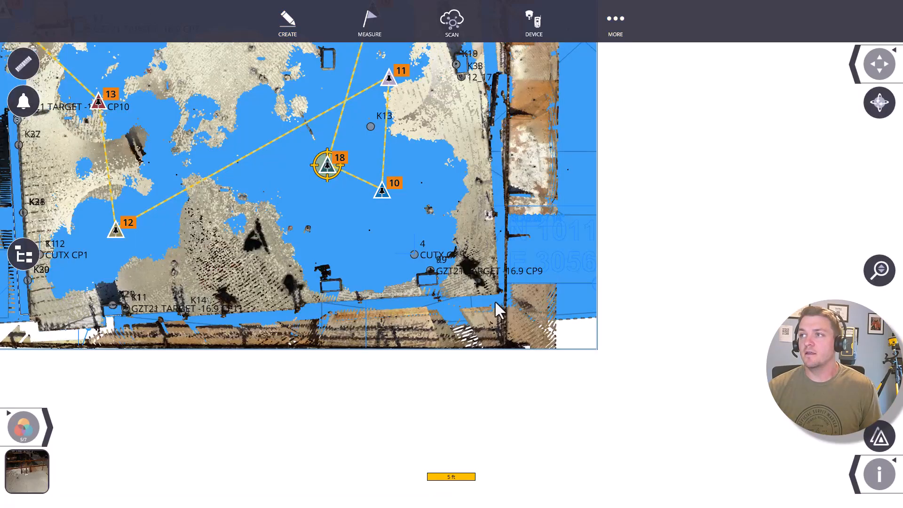
drag(468, 177, 509, 164)
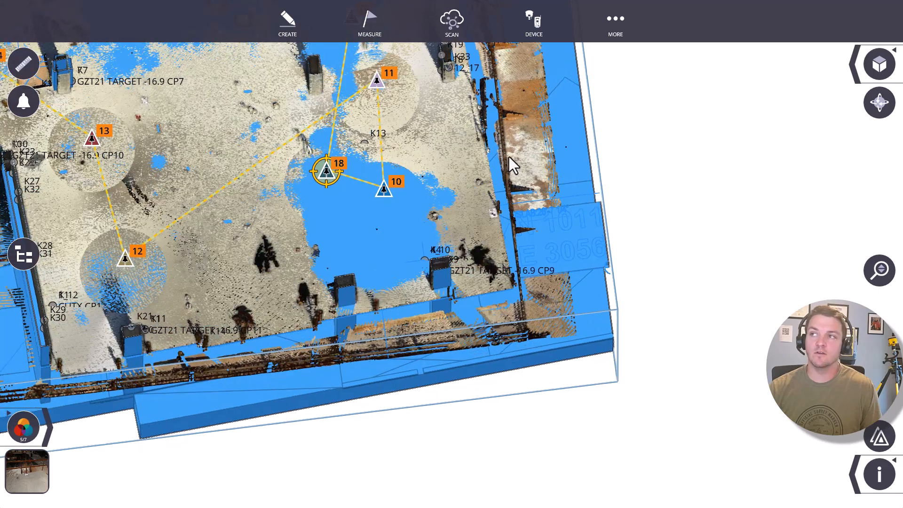
Open the scan inspection and examine the colour-mapped deviations across the slab, columns and walls of Inspection 1.
click(456, 19)
click(485, 434)
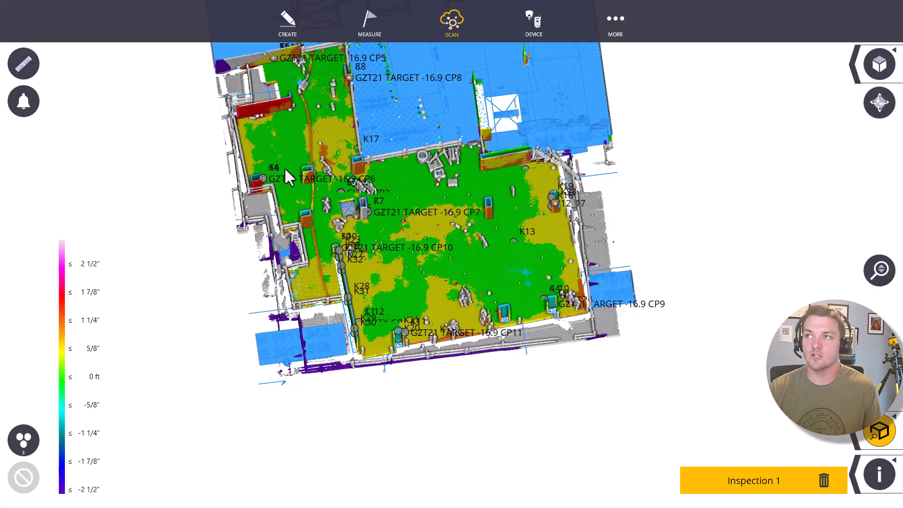
drag(393, 214, 492, 184)
scroll(366, 202, up, 7)
scroll(393, 209, up, 3)
scroll(419, 192, down, 8)
scroll(440, 189, down, 3)
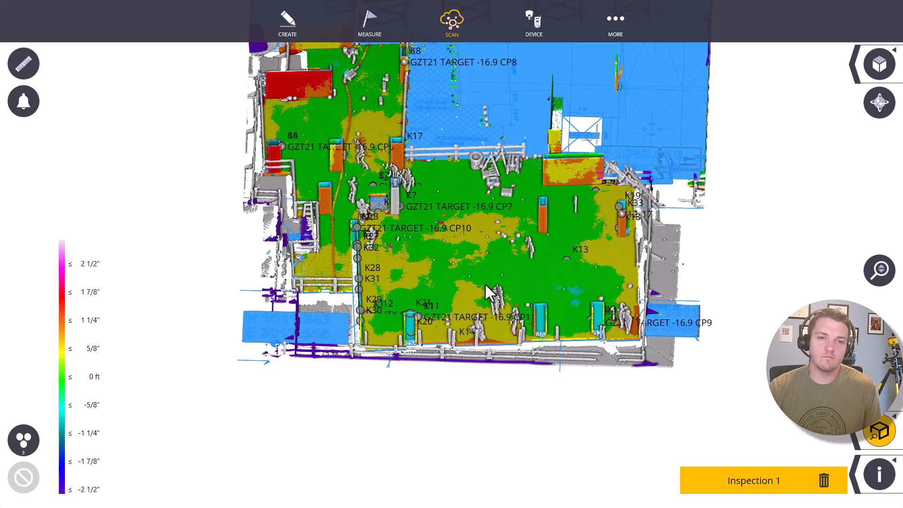
drag(639, 294, 678, 292)
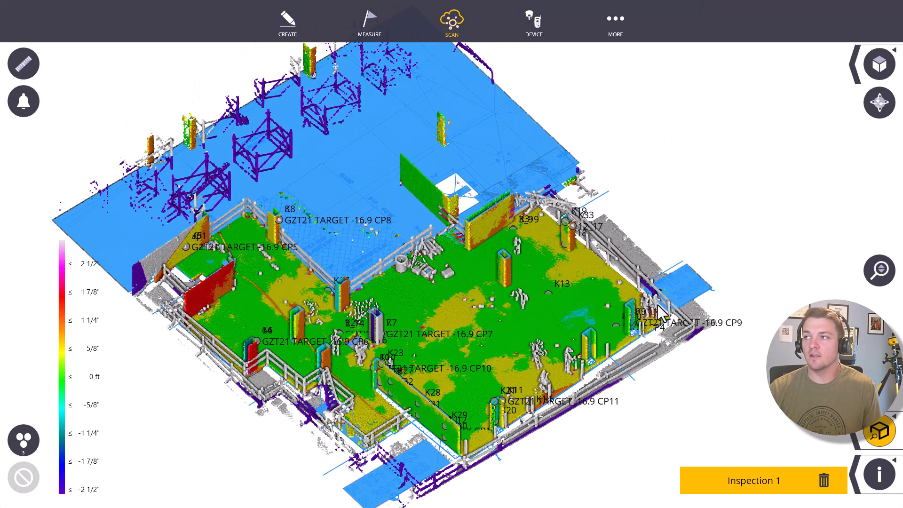
scroll(636, 297, up, 5)
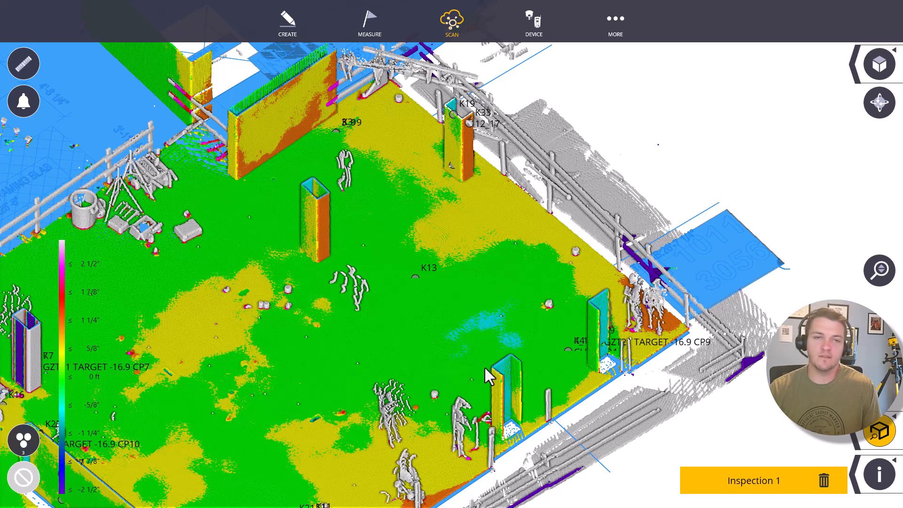
scroll(517, 356, down, 3)
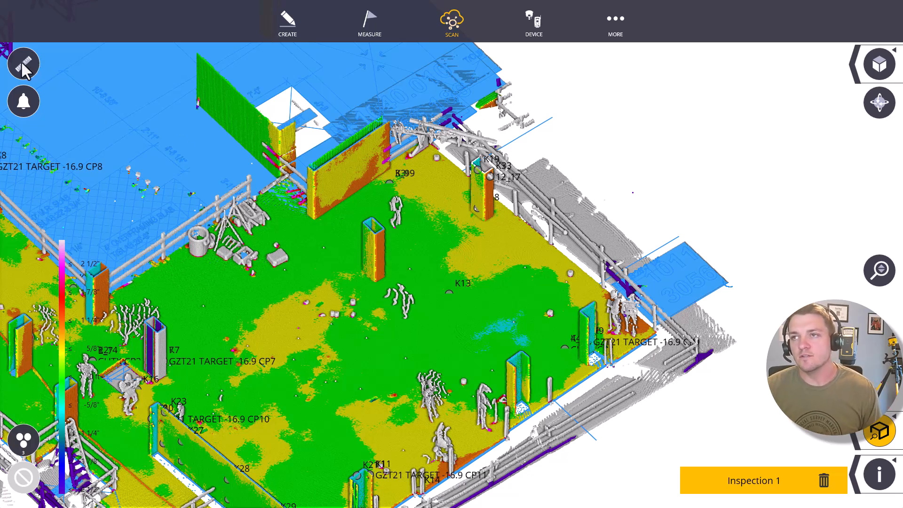
Return to the map, open the Station 2 panorama and bring target 101 into view.
click(621, 29)
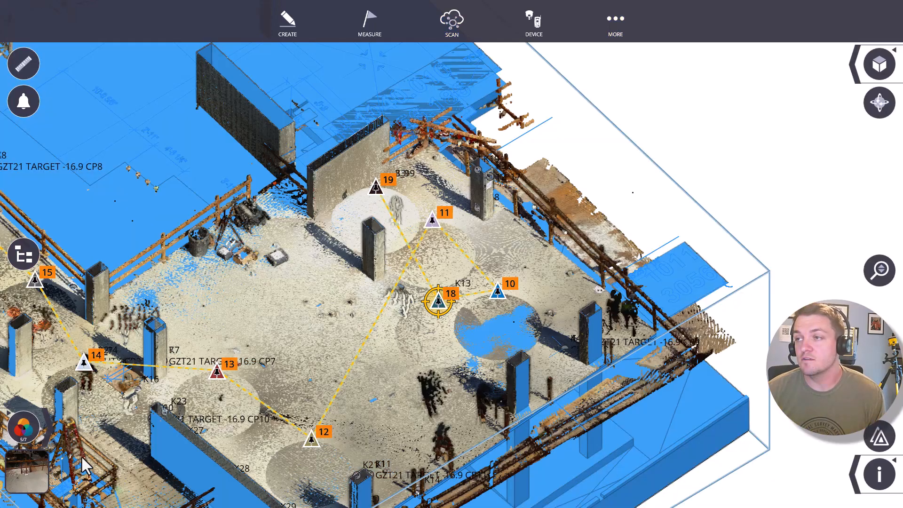
click(660, 222)
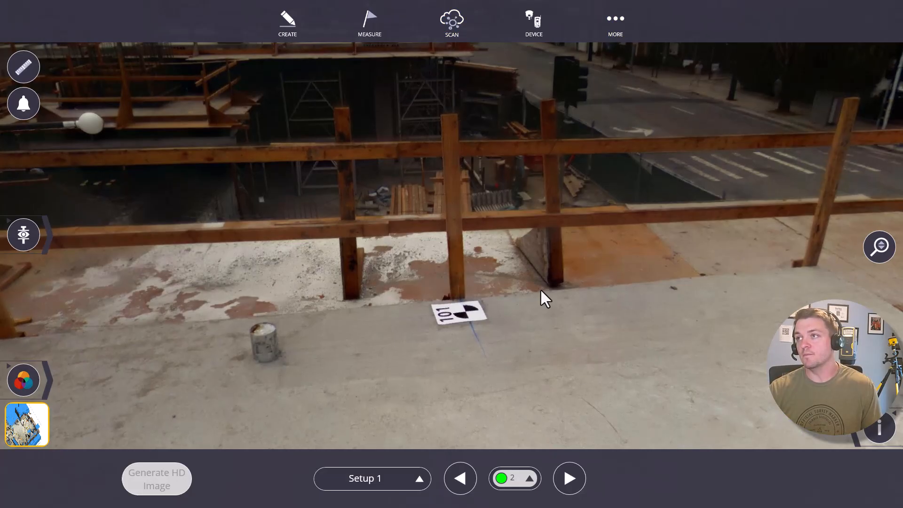
drag(541, 291, 489, 279)
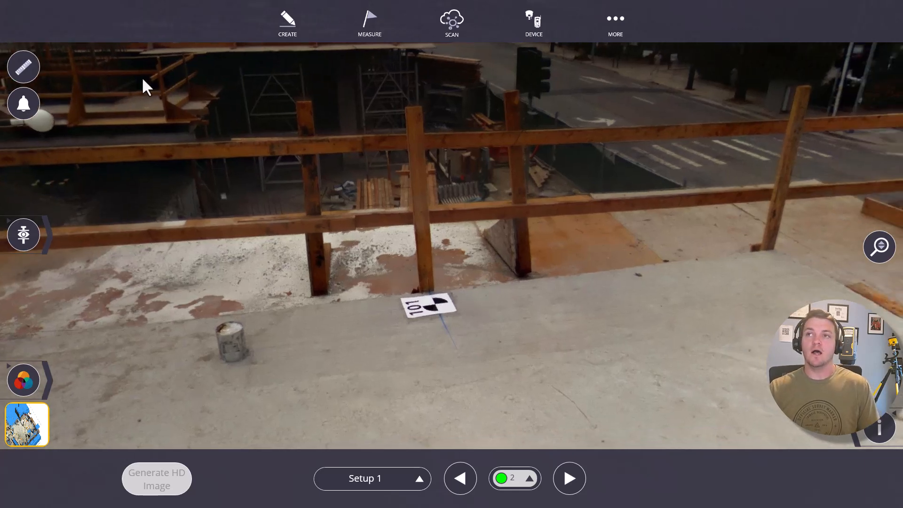
Place a measurement marker on target 101 with Search Target enabled, and delete that marker.
click(23, 67)
click(254, 483)
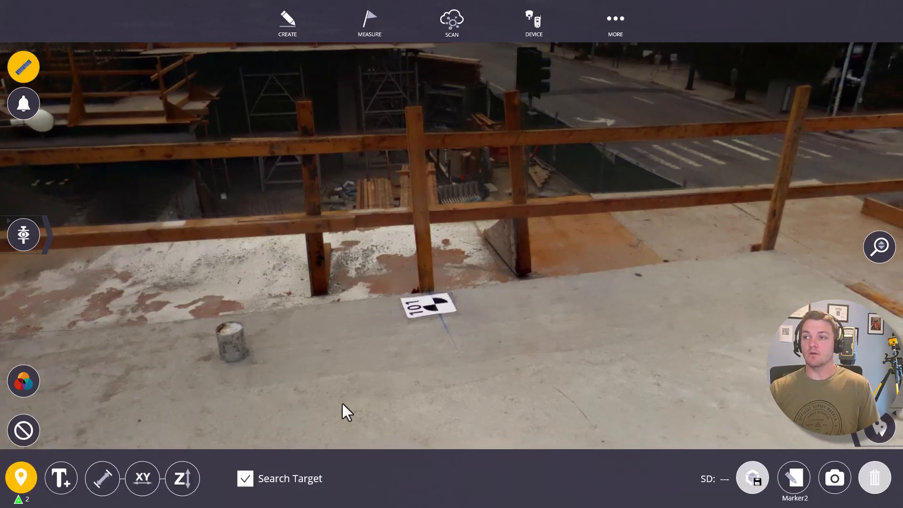
click(434, 303)
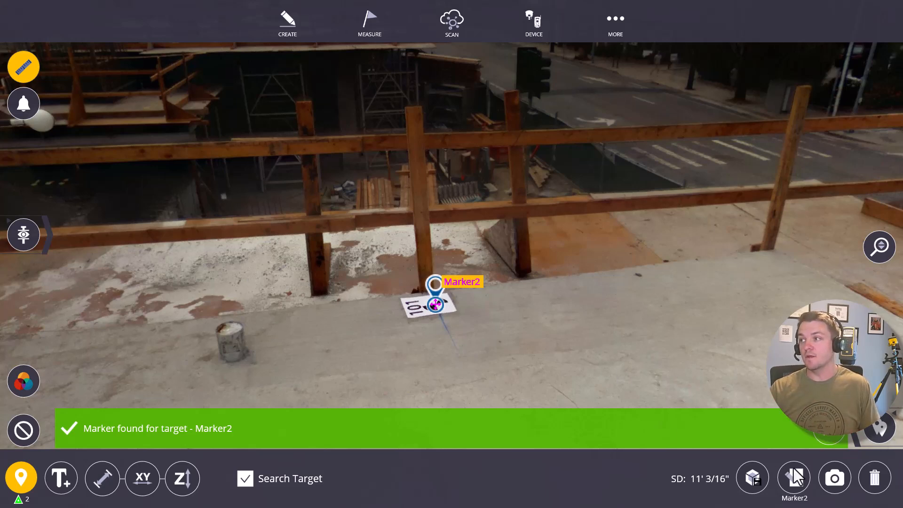
click(876, 478)
Pick the centre of target 101 with the information panel open and examine the picked spot up close.
click(758, 430)
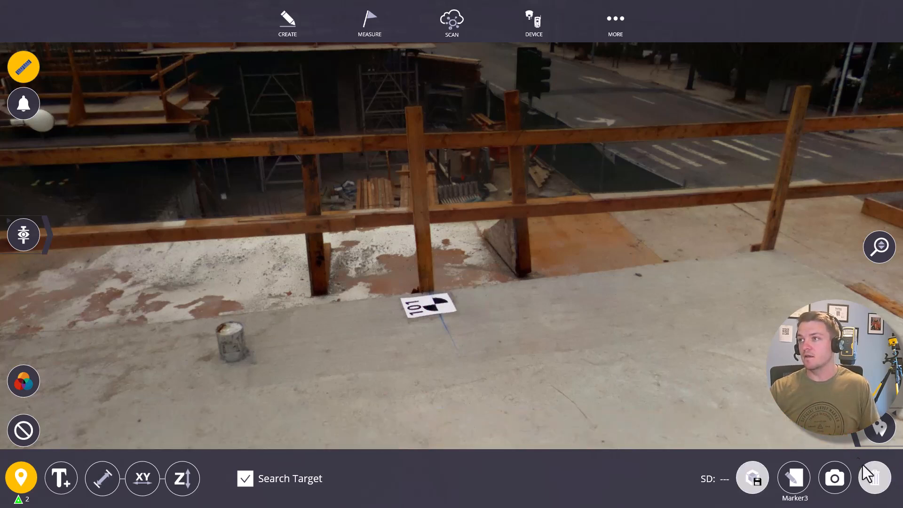
click(442, 305)
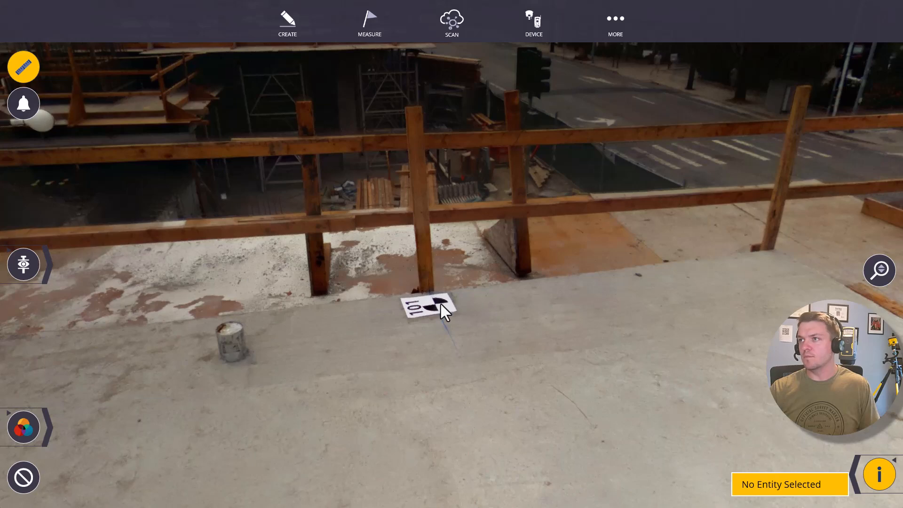
click(434, 305)
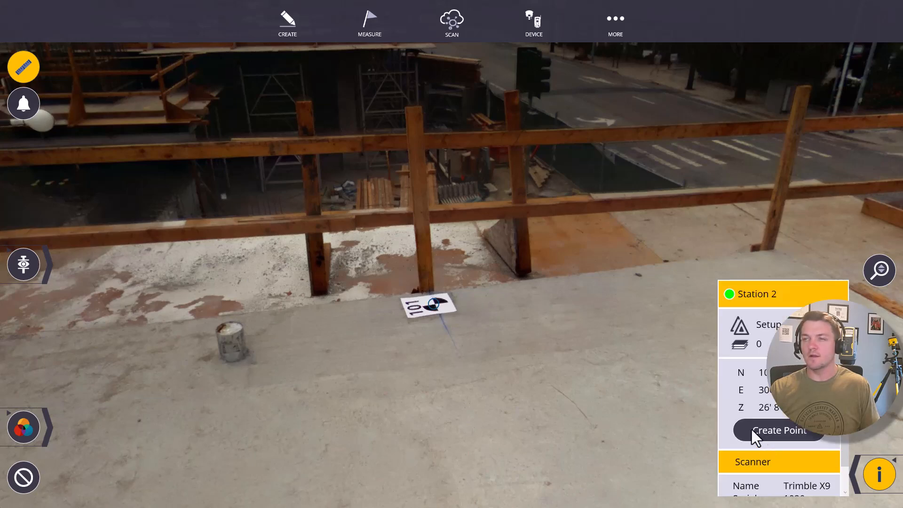
scroll(370, 286, up, 3)
scroll(419, 414, up, 5)
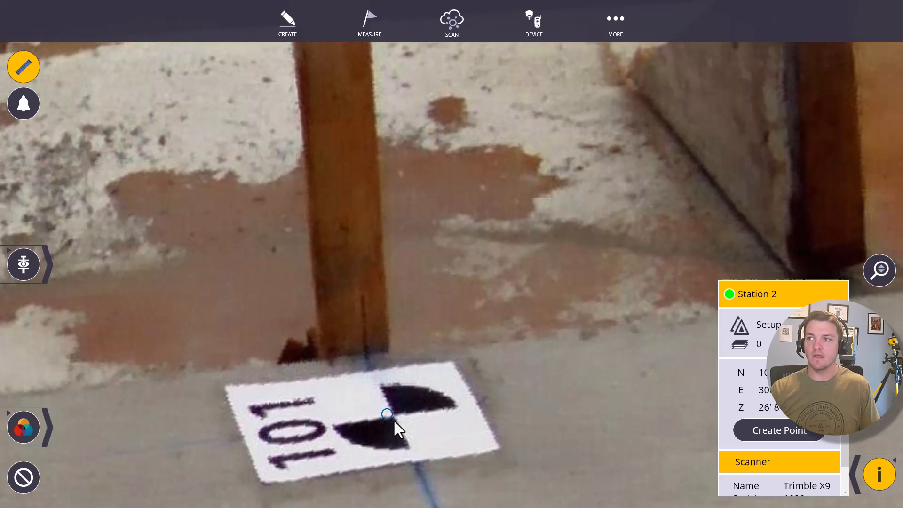
scroll(385, 407, up, 3)
scroll(385, 408, down, 4)
drag(392, 408, 401, 373)
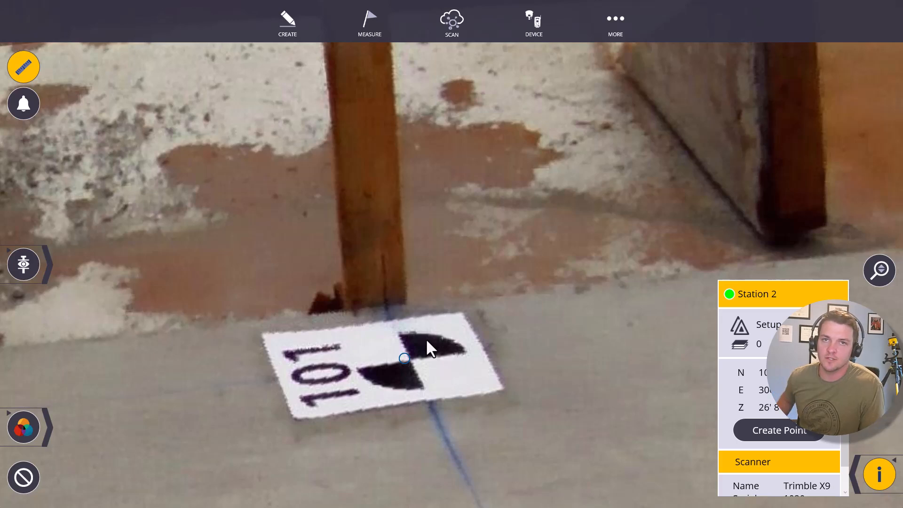
click(884, 476)
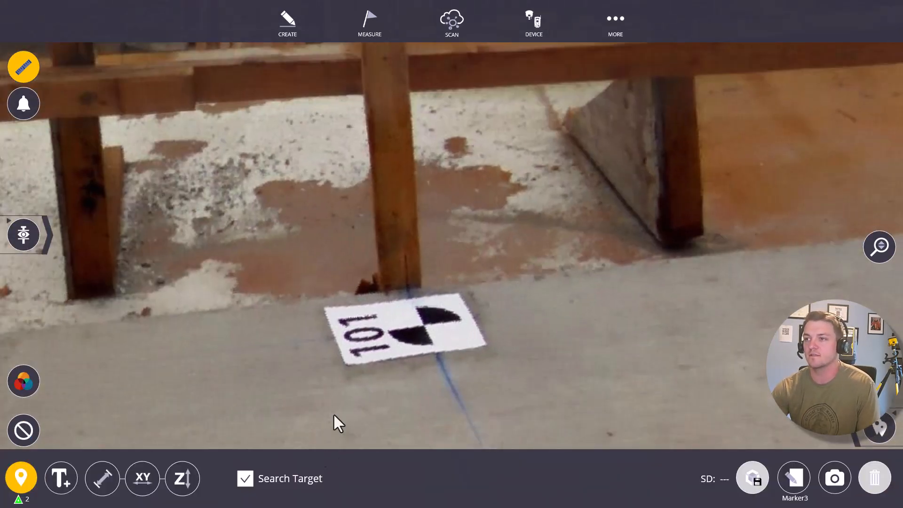
Place a marker at the centre of target 101 using Search Target.
click(423, 326)
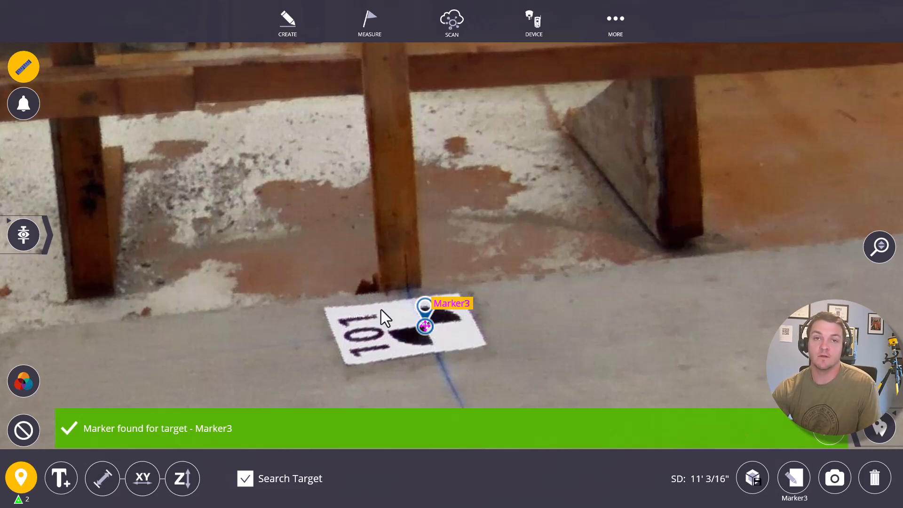
scroll(506, 301, down, 3)
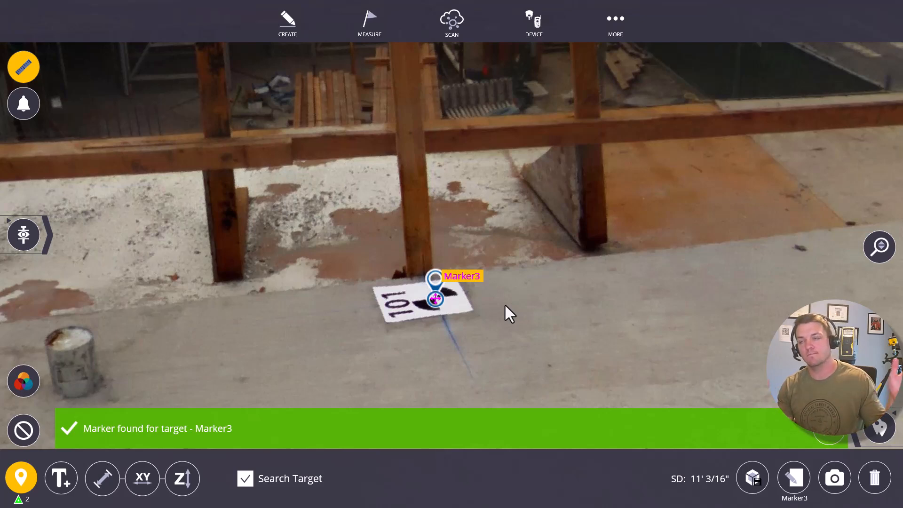
click(829, 434)
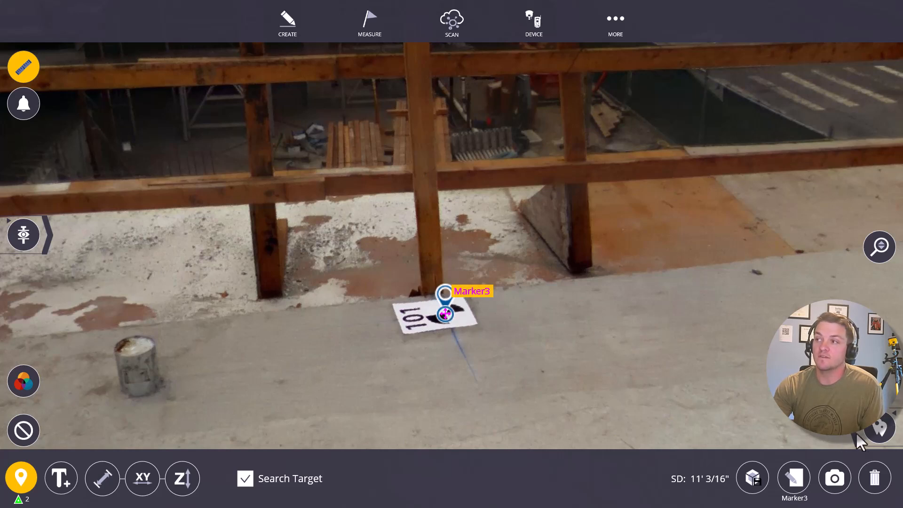
Return to the 3D map, unhide all markers and inspect marker 10_101 on target 101 in the point cloud.
click(621, 35)
click(459, 134)
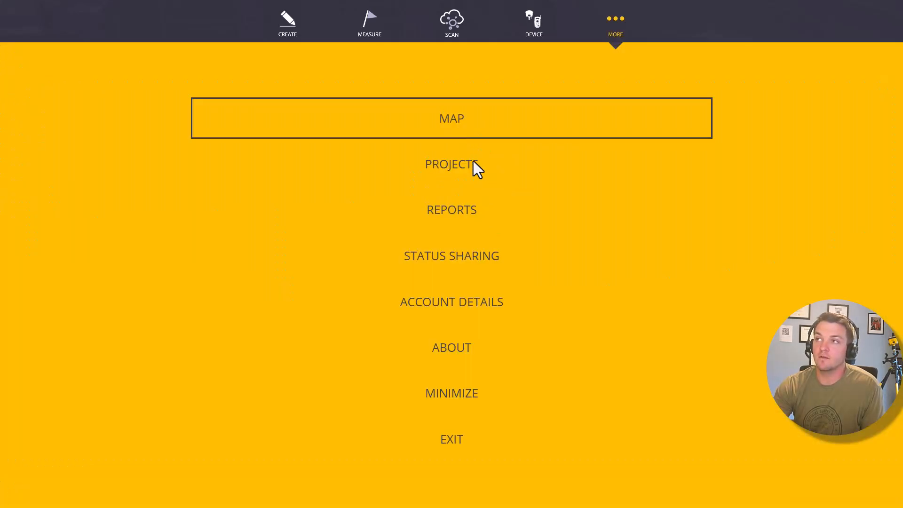
scroll(616, 292, up, 5)
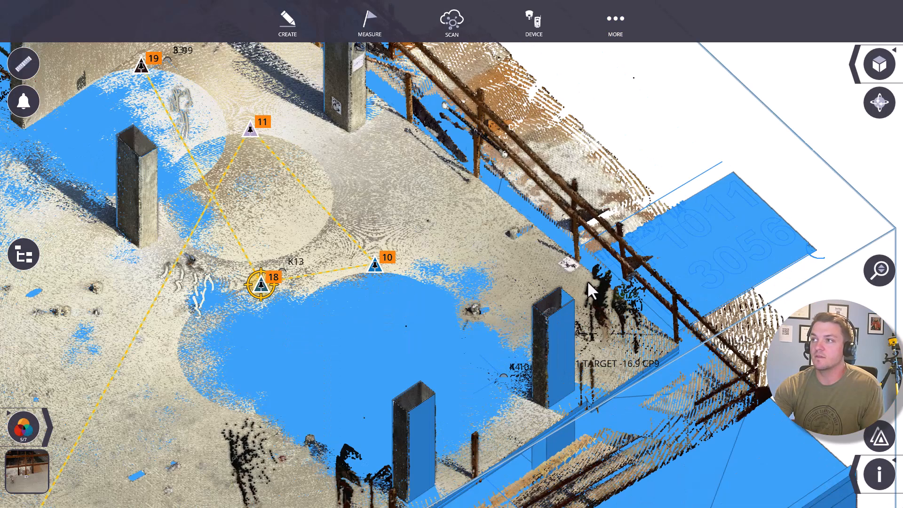
click(855, 477)
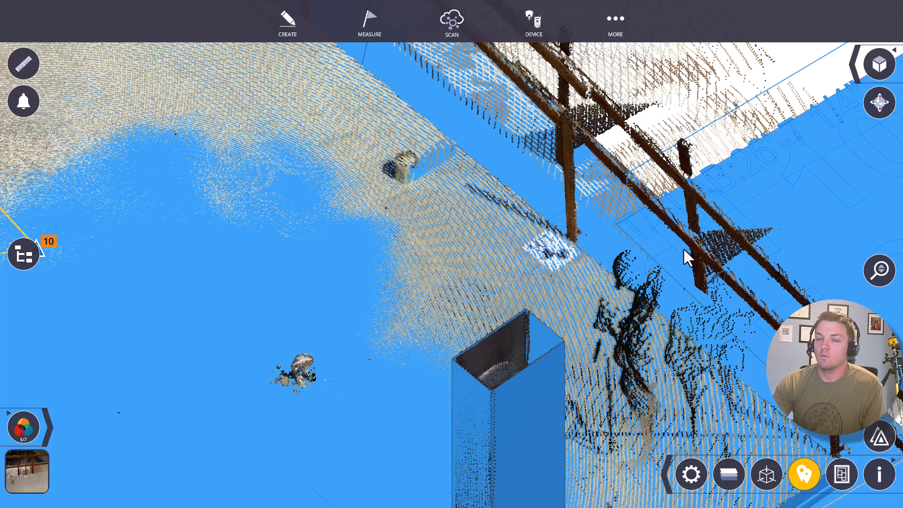
click(616, 85)
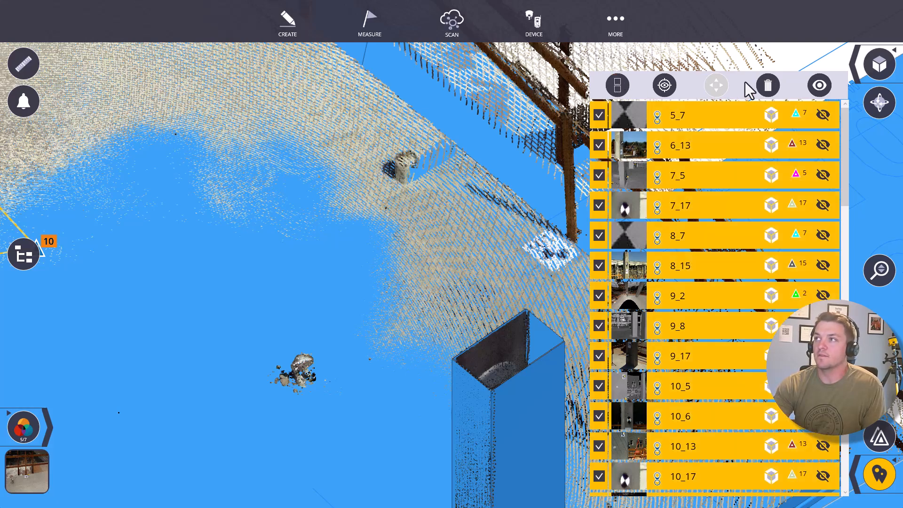
click(819, 87)
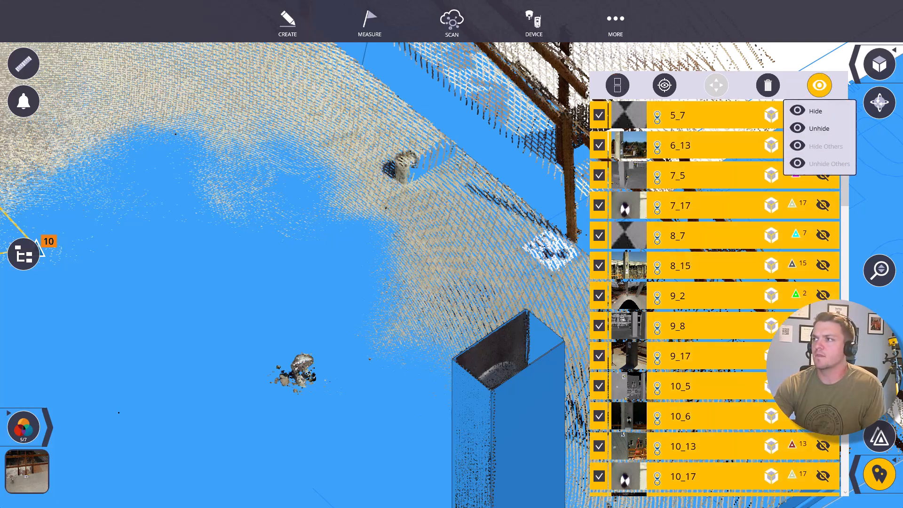
click(878, 479)
scroll(547, 241, up, 3)
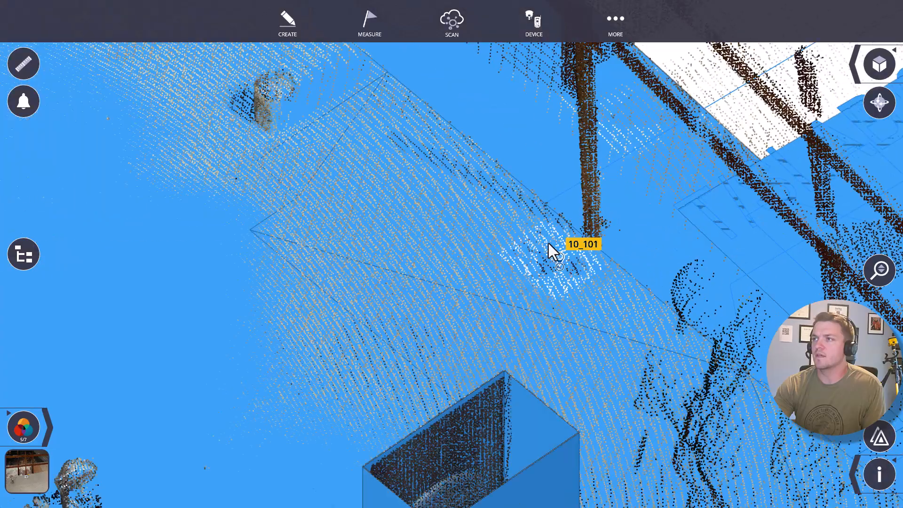
scroll(547, 242, up, 3)
drag(562, 323, 558, 325)
scroll(565, 315, down, 5)
scroll(566, 311, up, 4)
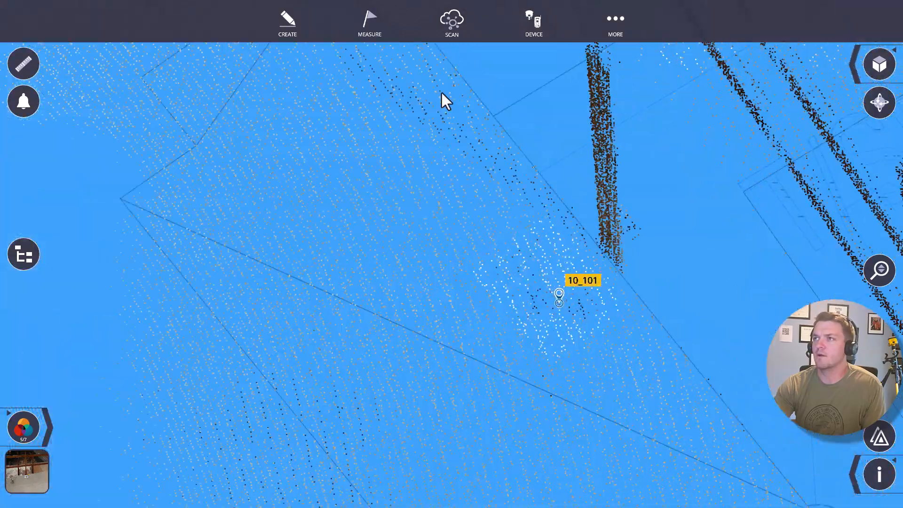
Create a point at marker 10_101 in the plan view.
click(289, 26)
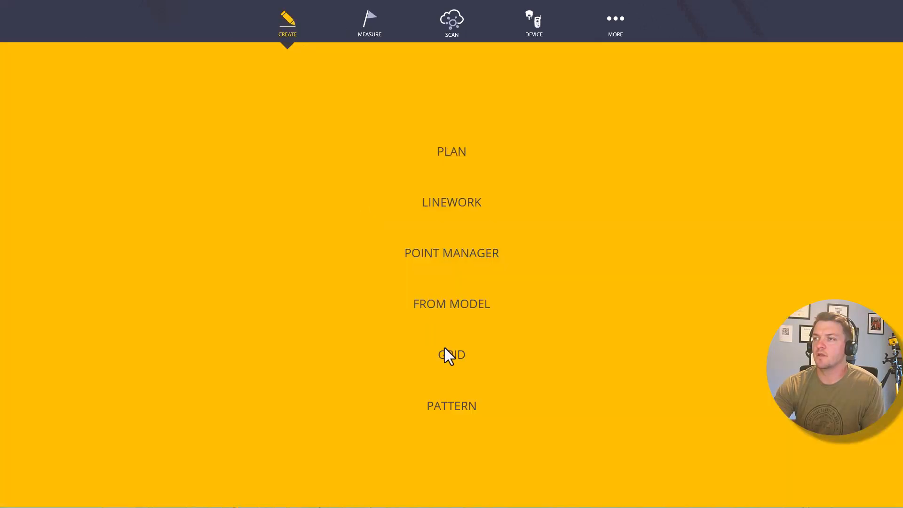
click(456, 253)
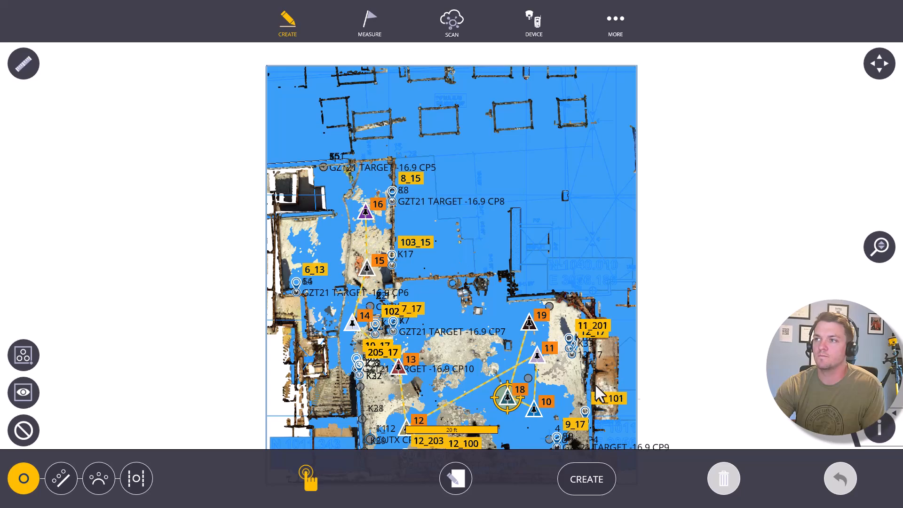
scroll(615, 211, down, 3)
scroll(610, 369, up, 15)
scroll(543, 320, up, 5)
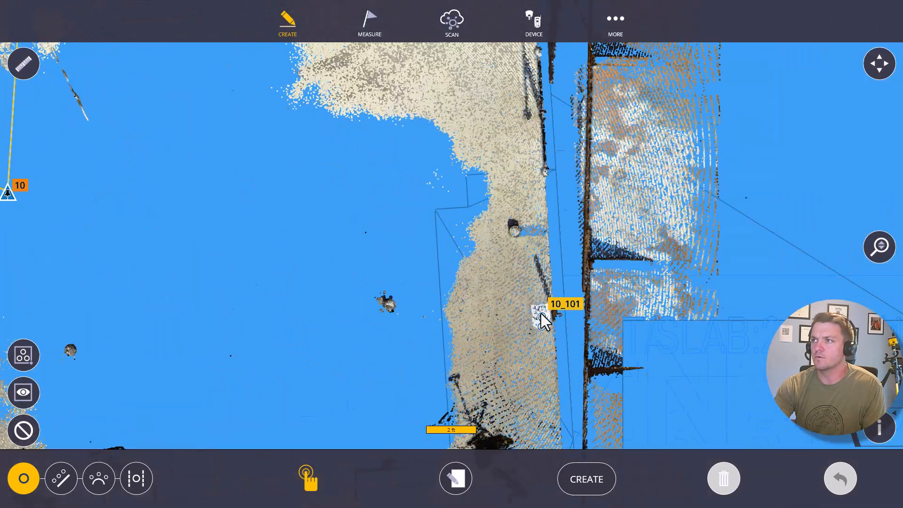
click(591, 479)
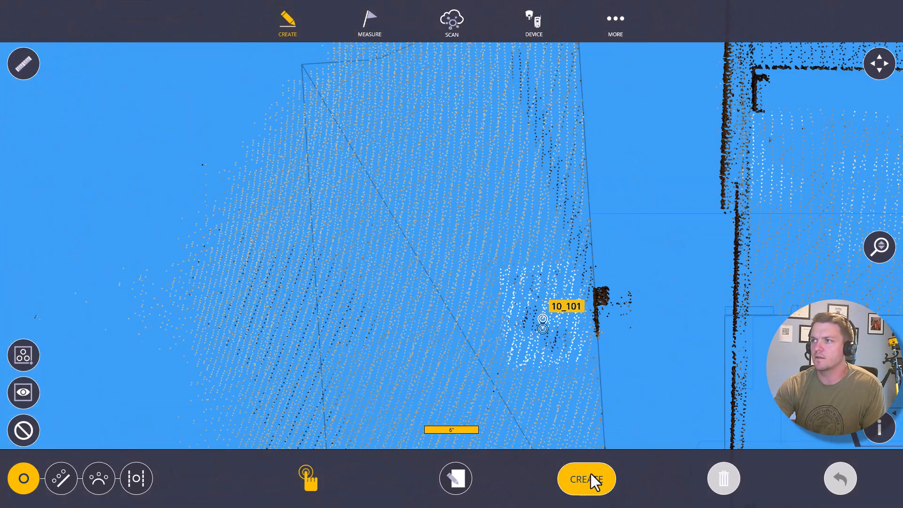
Hide all markers in the plan view and inspect the created point at target 101.
click(849, 435)
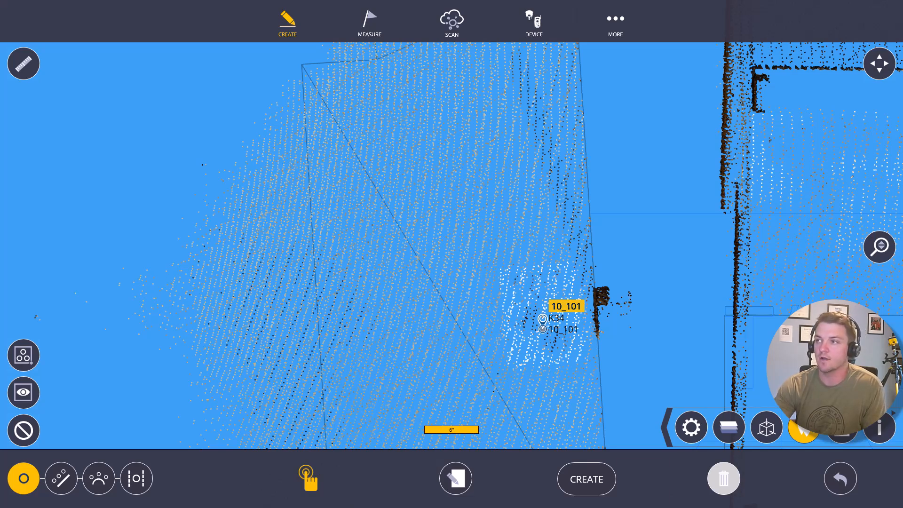
click(804, 427)
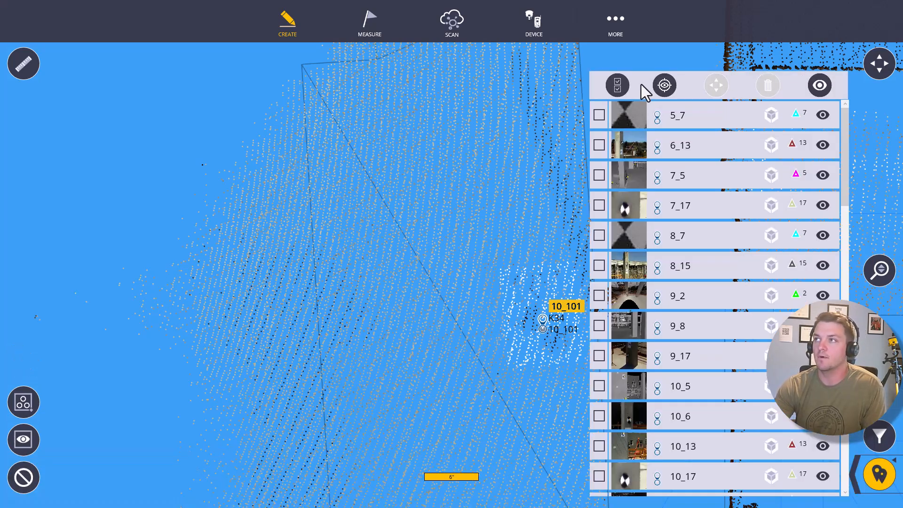
click(617, 85)
click(810, 88)
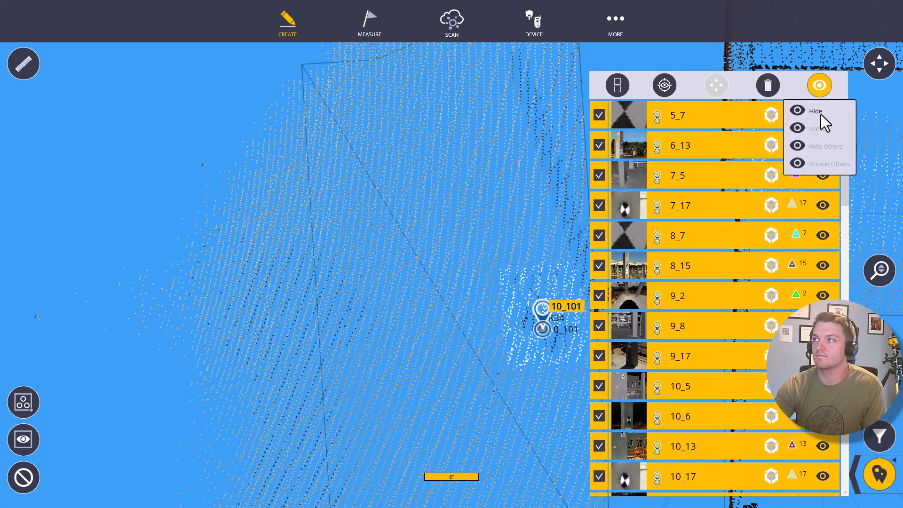
click(816, 111)
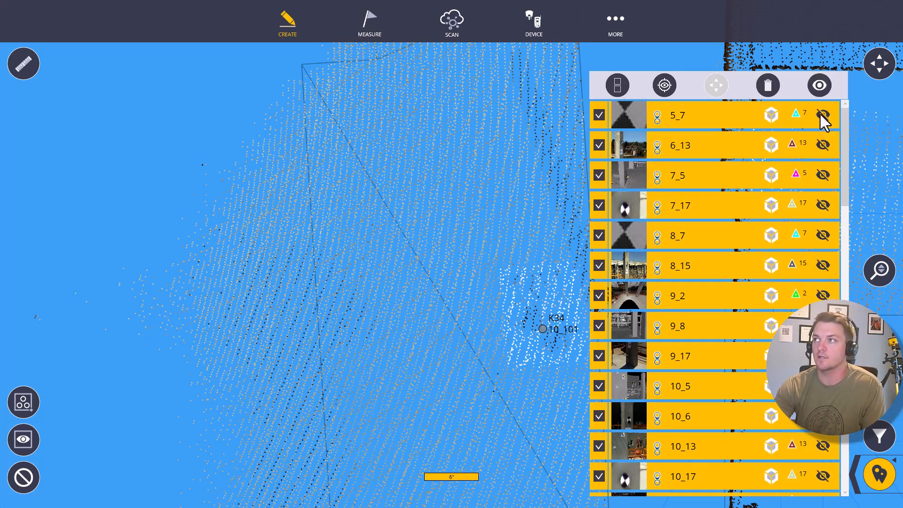
click(879, 473)
drag(543, 331, 670, 276)
scroll(582, 326, up, 1)
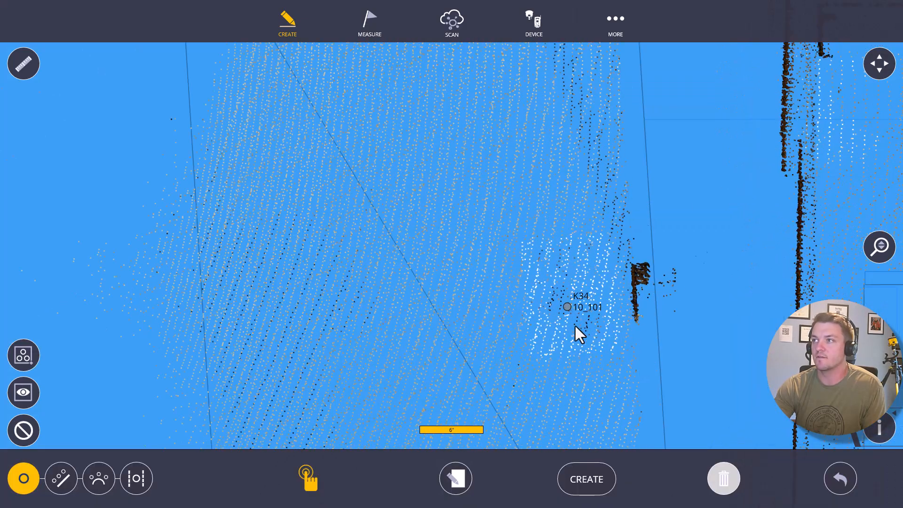
scroll(571, 311, up, 1)
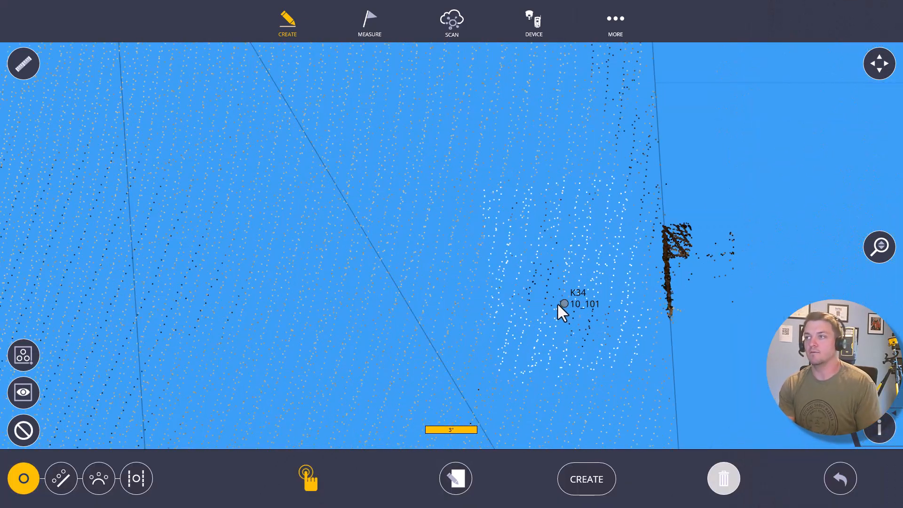